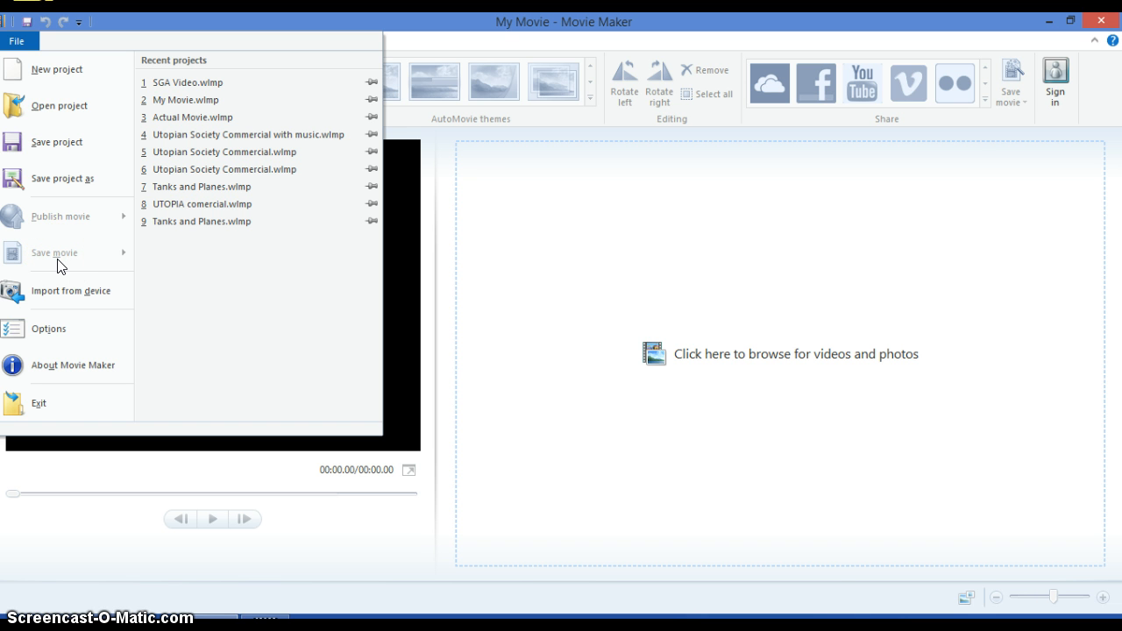
{"action": "left_click", "coordinate": [1010, 87]}
{"action": "left_click", "coordinate": [516, 388]}
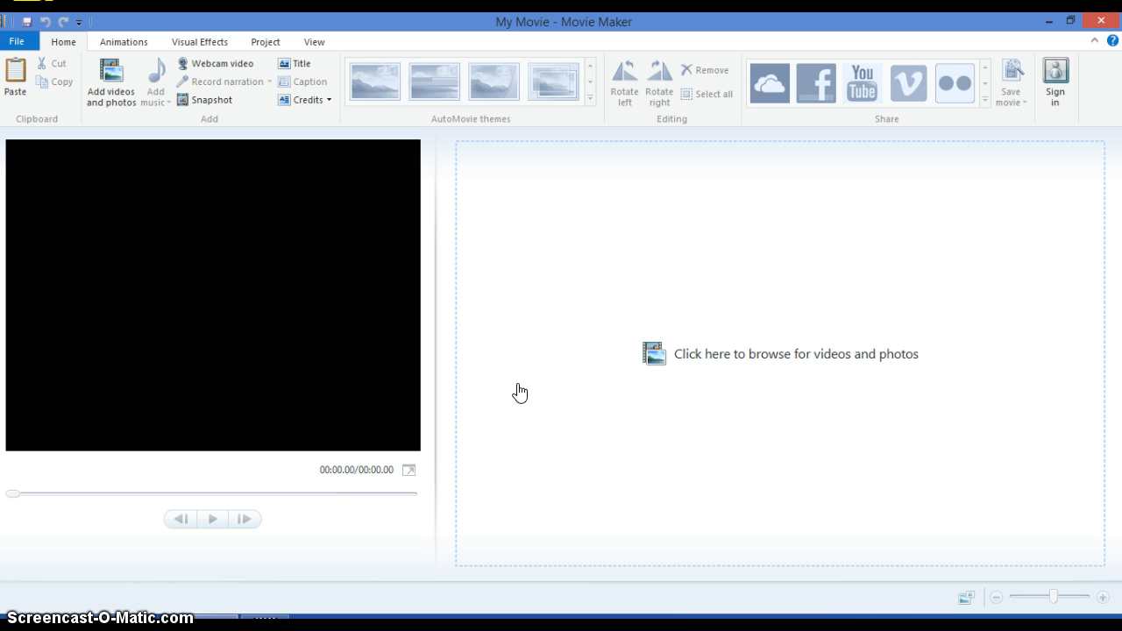
{"action": "left_click", "coordinate": [529, 395]}
{"action": "left_click", "coordinate": [571, 401]}
{"action": "left_click", "coordinate": [570, 393]}
Add the election day picture from the SGA Video folder on the Desktop to the movie.
{"action": "left_click", "coordinate": [113, 84]}
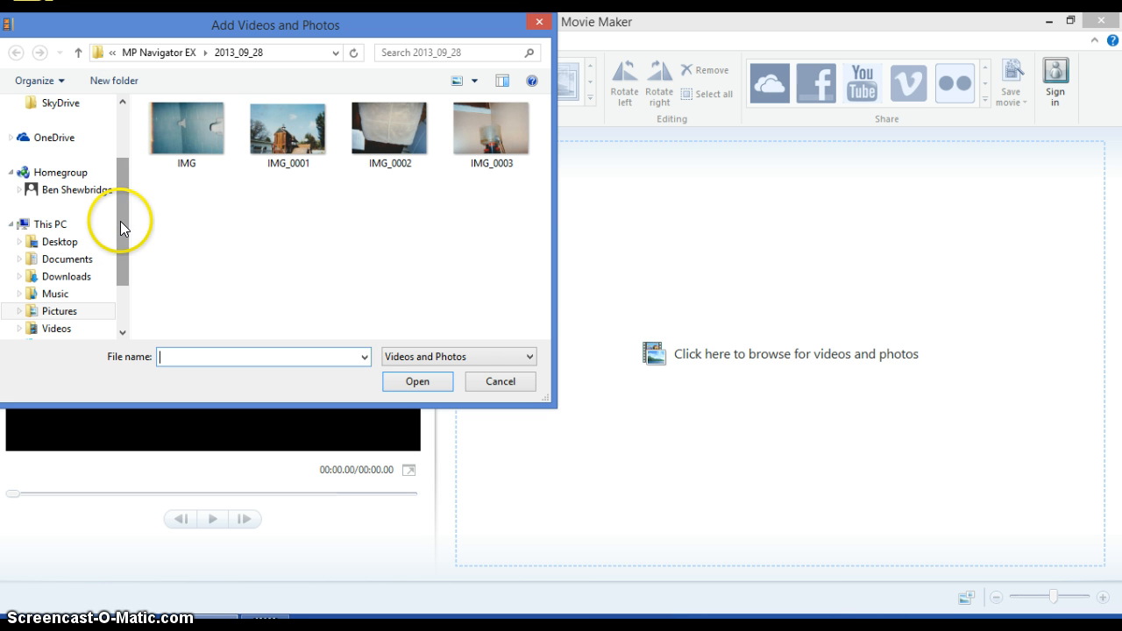
{"action": "left_click", "coordinate": [70, 242]}
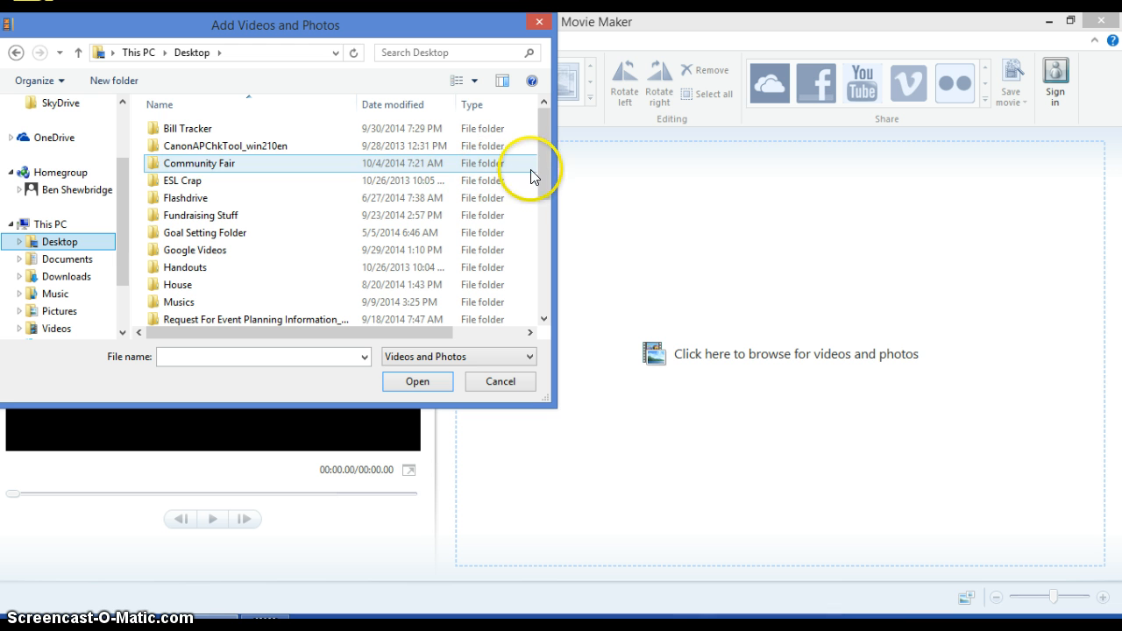
{"action": "scroll", "coordinate": [534, 166], "scroll_direction": "down", "scroll_amount": 2}
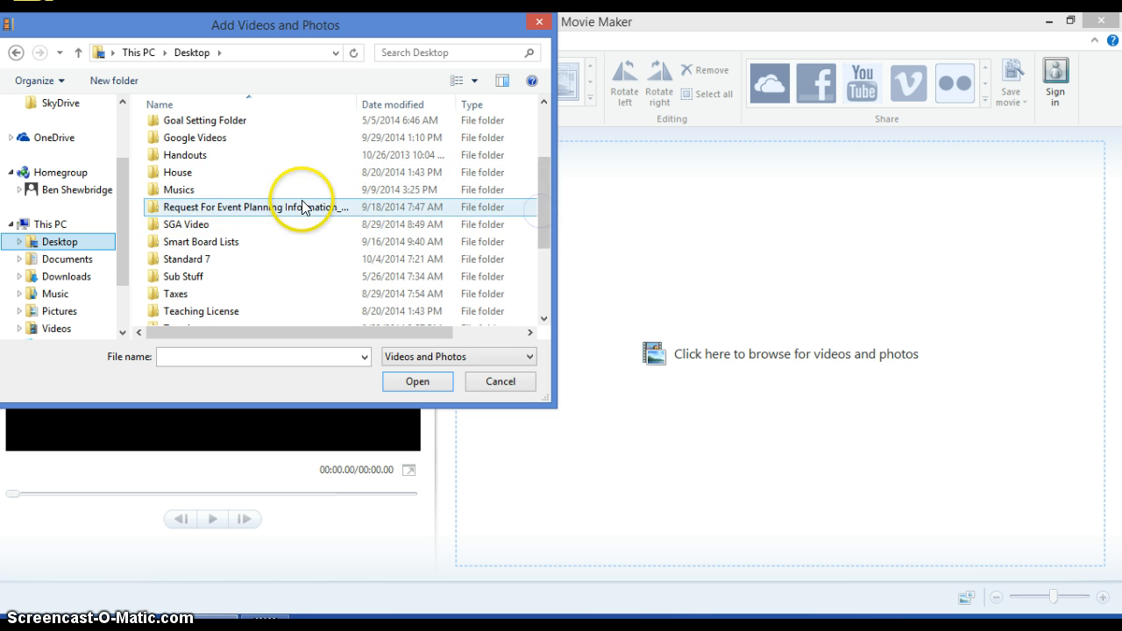
{"action": "double_click", "coordinate": [295, 223]}
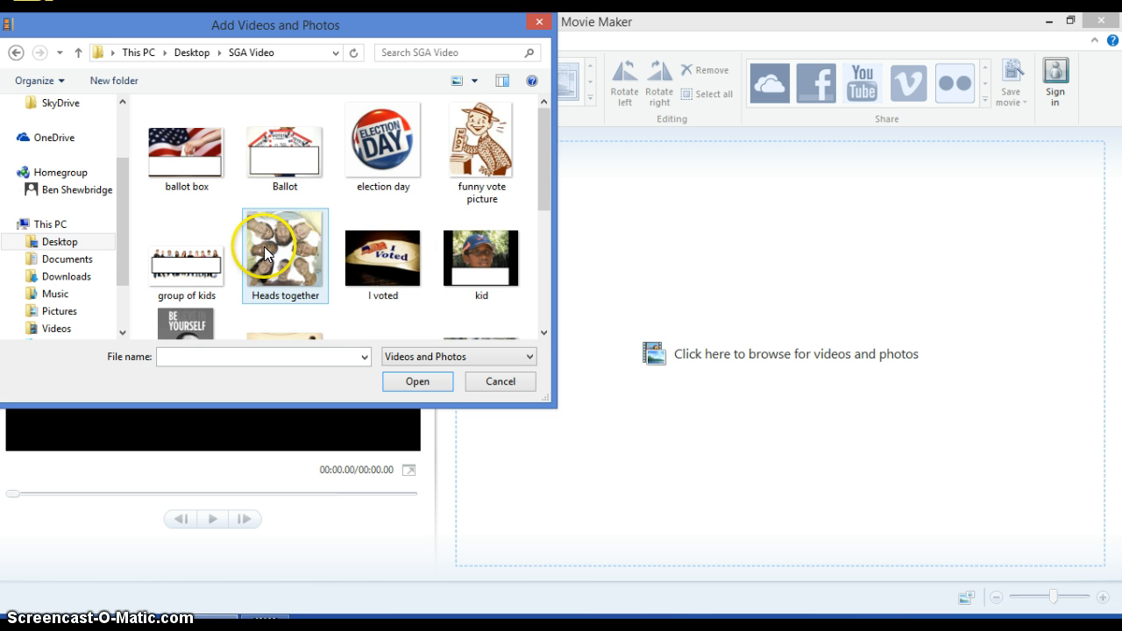
{"action": "left_click", "coordinate": [365, 165]}
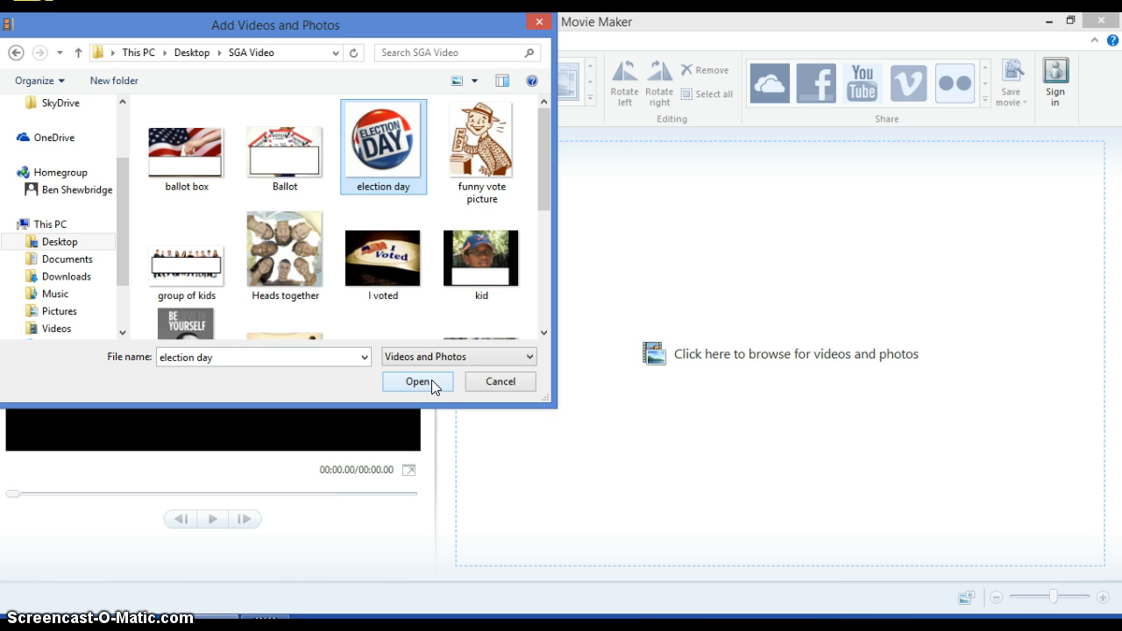
{"action": "left_click", "coordinate": [431, 383]}
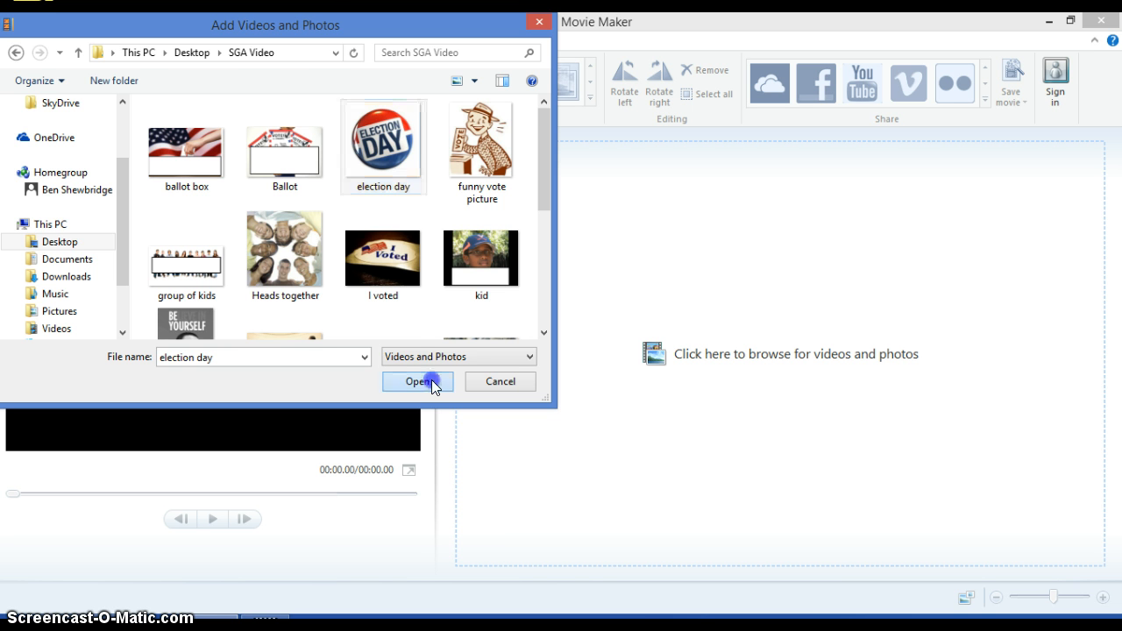
{"action": "left_click", "coordinate": [599, 199]}
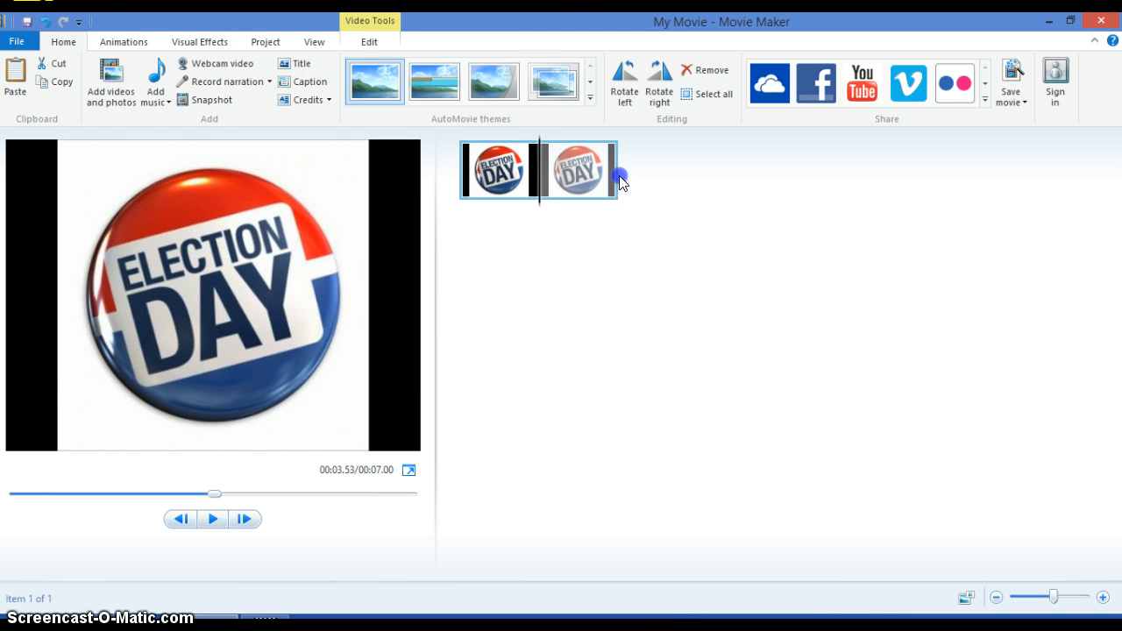
Add the funny vote picture from the SGA Video folder to the movie.
{"action": "left_click", "coordinate": [124, 107]}
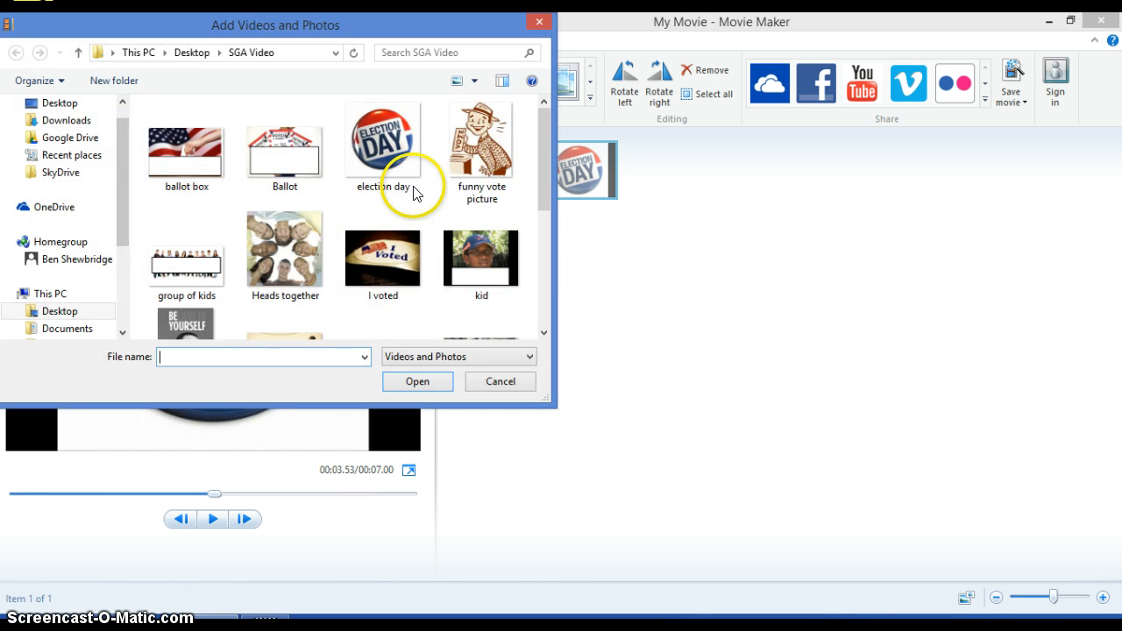
{"action": "left_click", "coordinate": [481, 148]}
{"action": "left_click", "coordinate": [419, 382]}
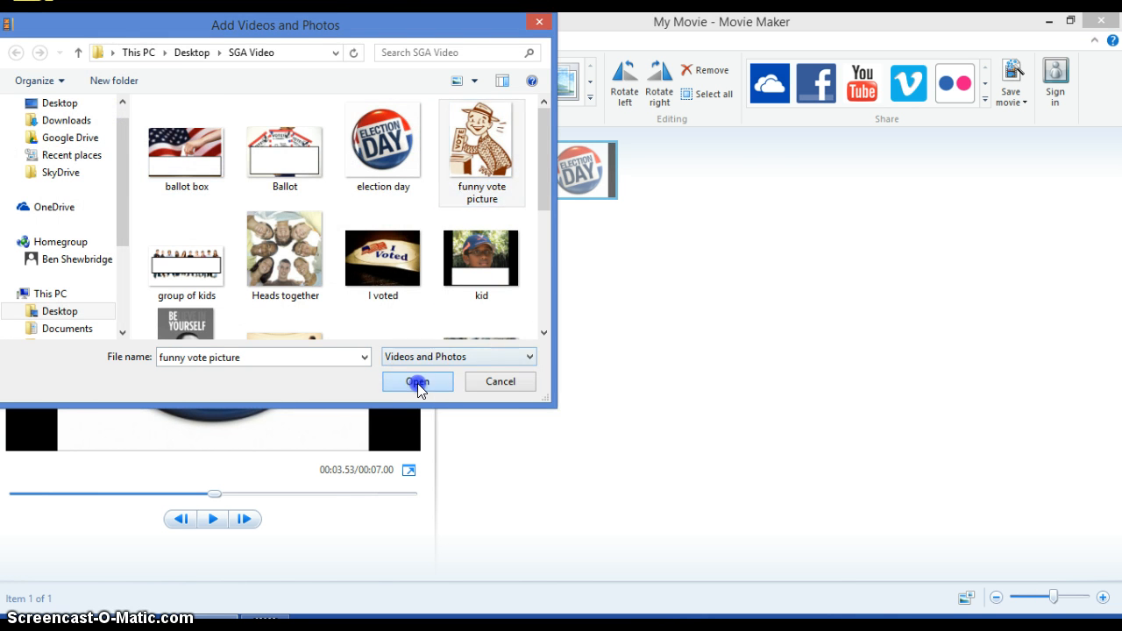
Shrink the window to reveal the desktop, add the GArden picture from there after the other clips, and maximize the window again.
{"action": "left_click", "coordinate": [1071, 20]}
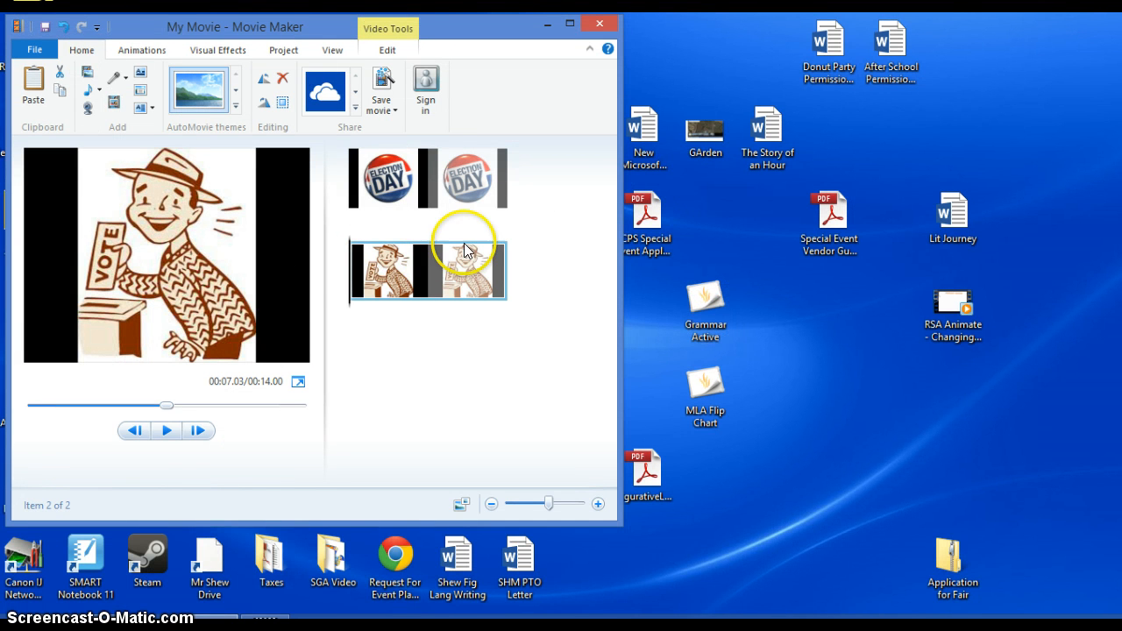
{"action": "left_click_drag", "start_coordinate": [693, 141], "coordinate": [549, 278]}
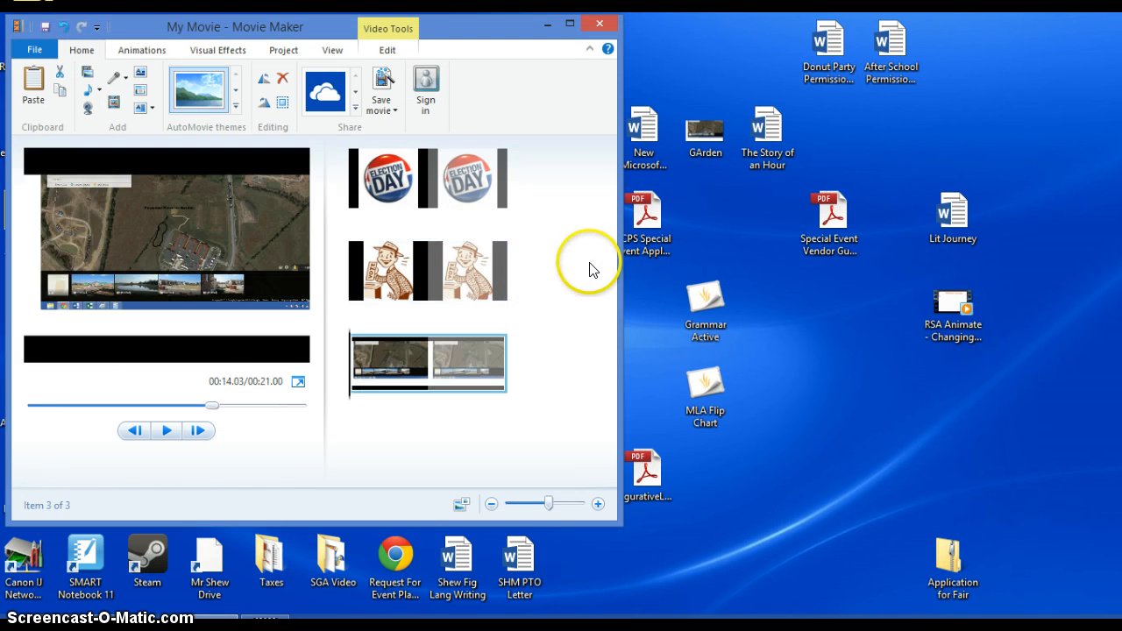
{"action": "left_click", "coordinate": [571, 23]}
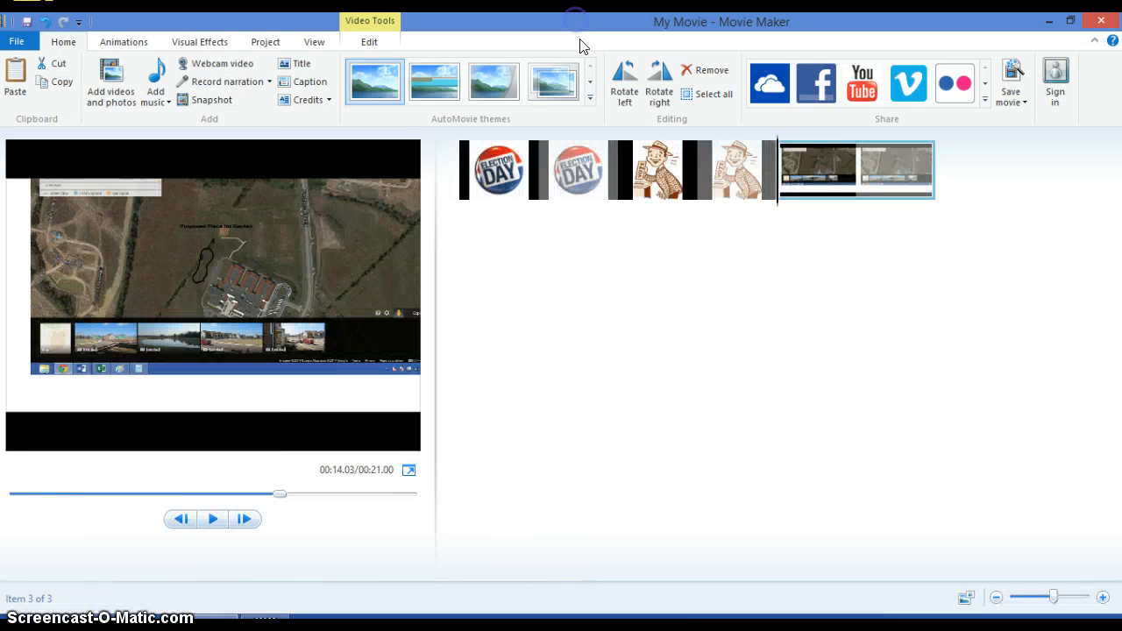
Play the movie from the beginning of the election day picture.
{"action": "left_click", "coordinate": [461, 193]}
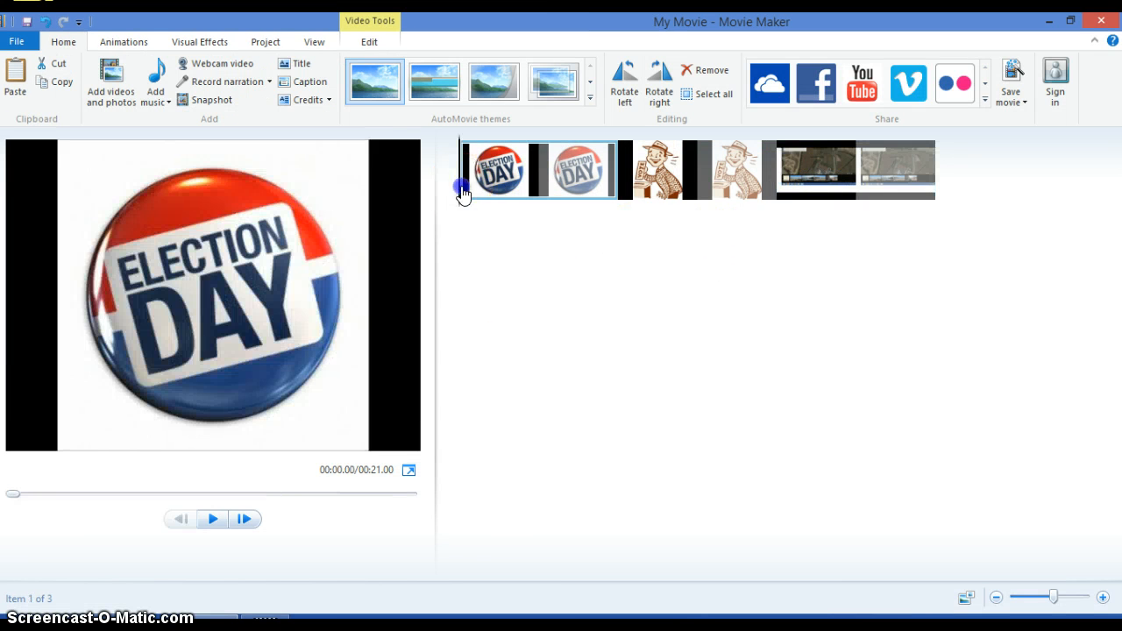
{"action": "left_click", "coordinate": [215, 519]}
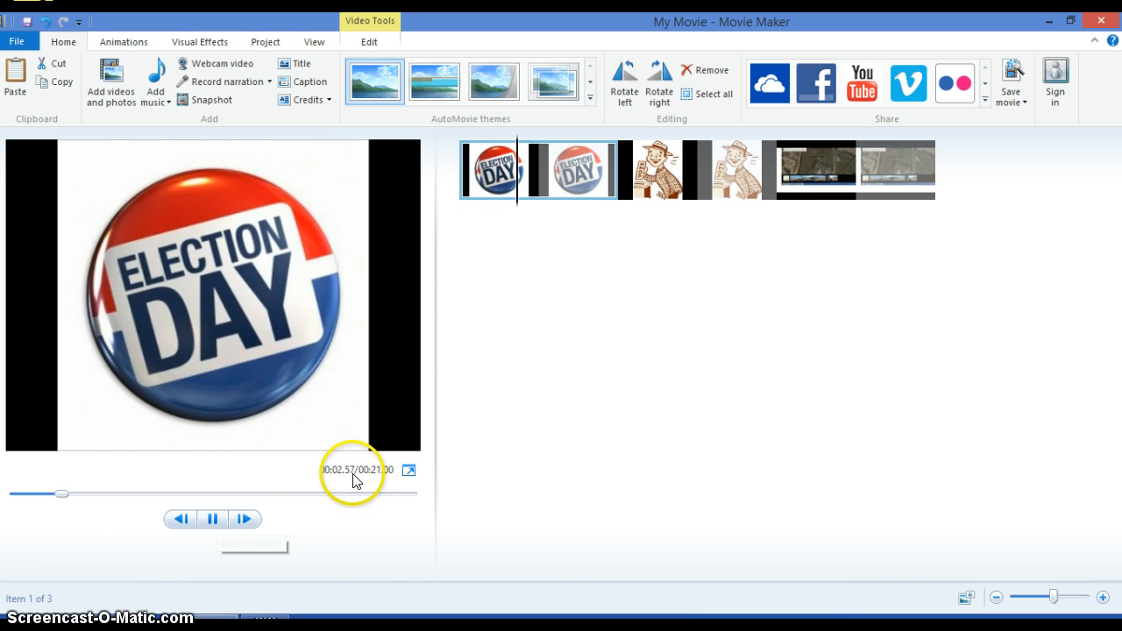
{"action": "left_click", "coordinate": [380, 474]}
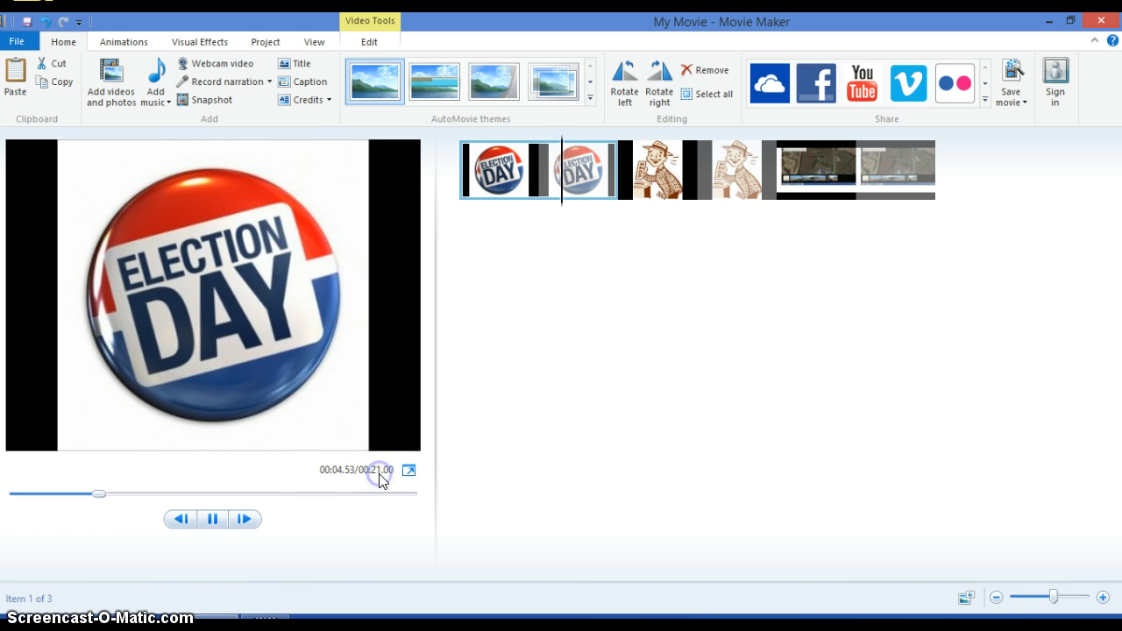
Add a caption and move it to the start of the movie, beneath the election day picture.
{"action": "left_click", "coordinate": [309, 82]}
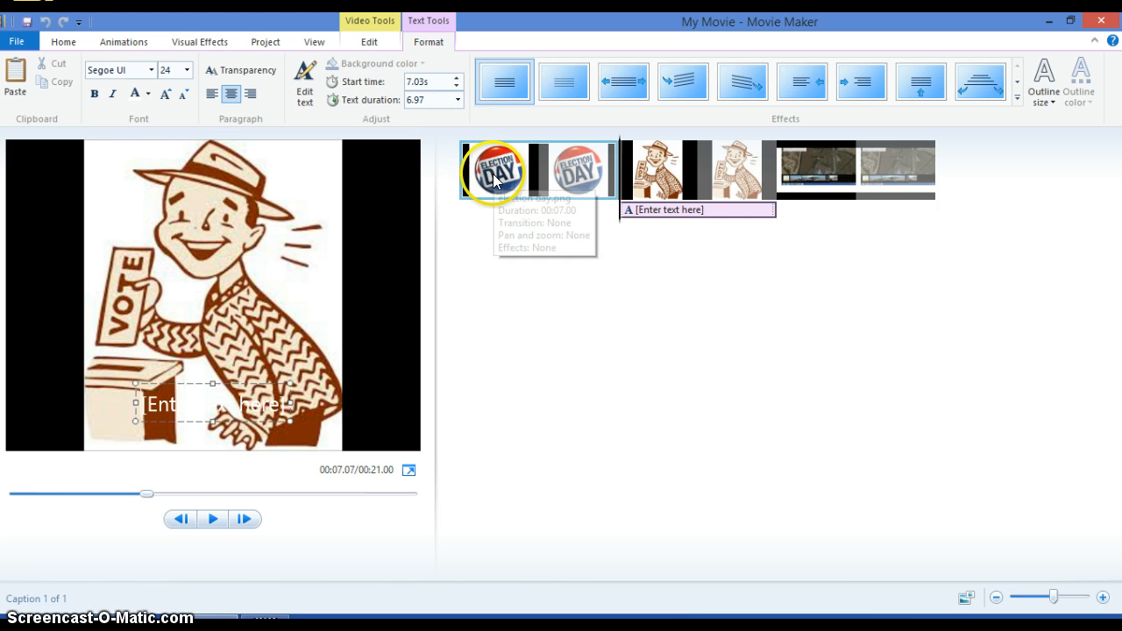
{"action": "left_click", "coordinate": [467, 171]}
{"action": "left_click_drag", "start_coordinate": [658, 213], "coordinate": [460, 218]}
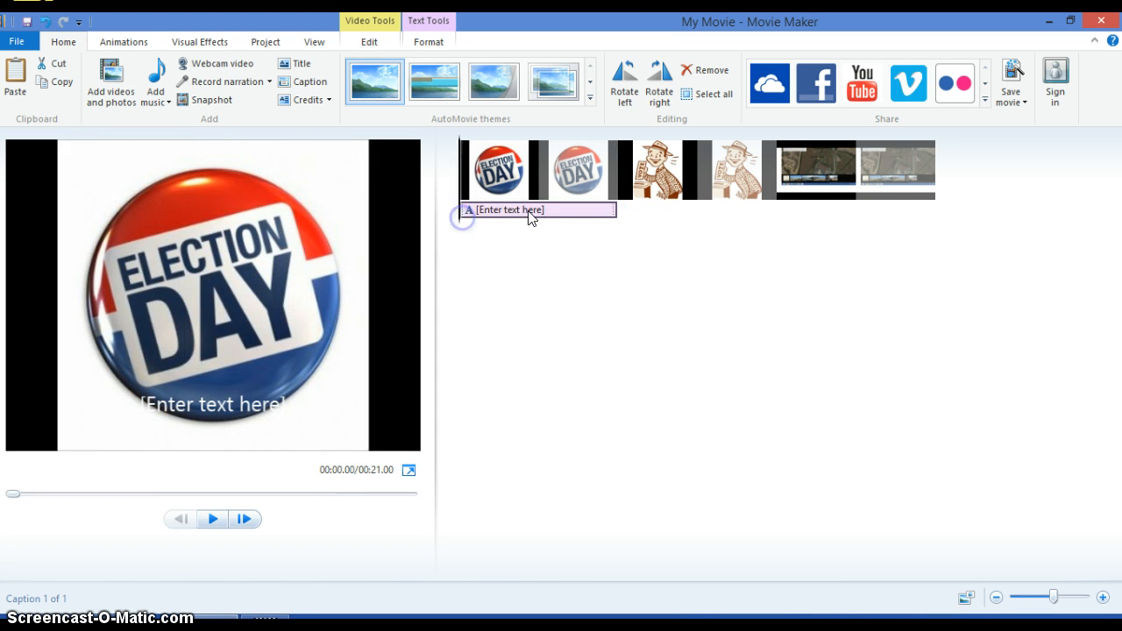
Replace the caption's placeholder text on the election day picture with "[stmndymeyt".
{"action": "left_click", "coordinate": [253, 408]}
{"action": "left_click_drag", "start_coordinate": [285, 406], "coordinate": [151, 401]}
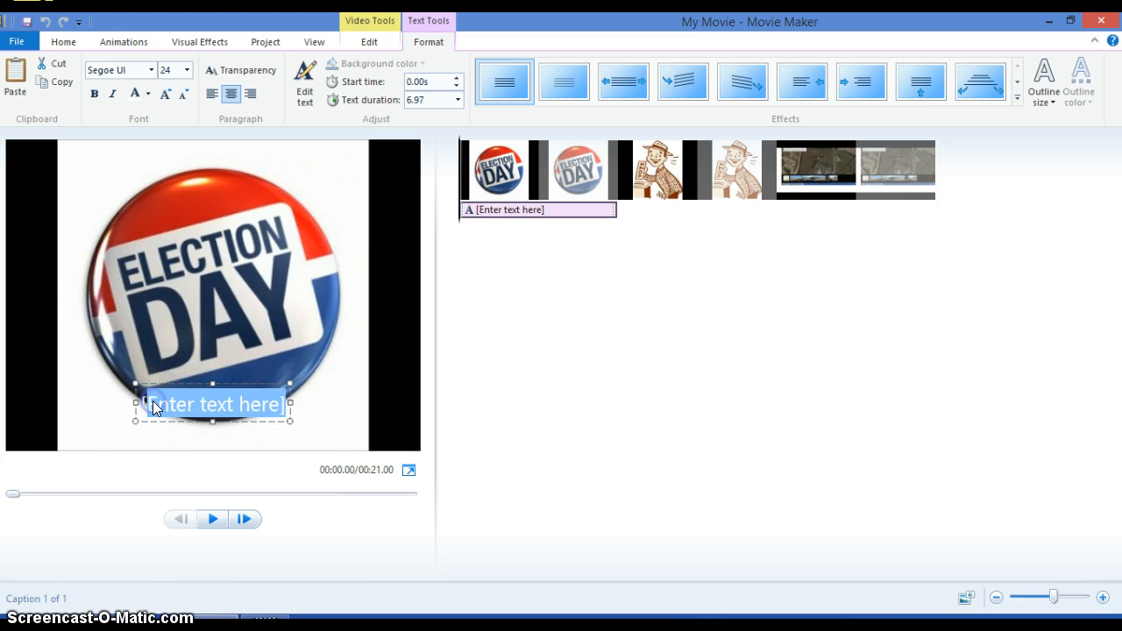
{"action": "type", "text": "stmndymeyt"}
{"action": "left_click", "coordinate": [317, 394]}
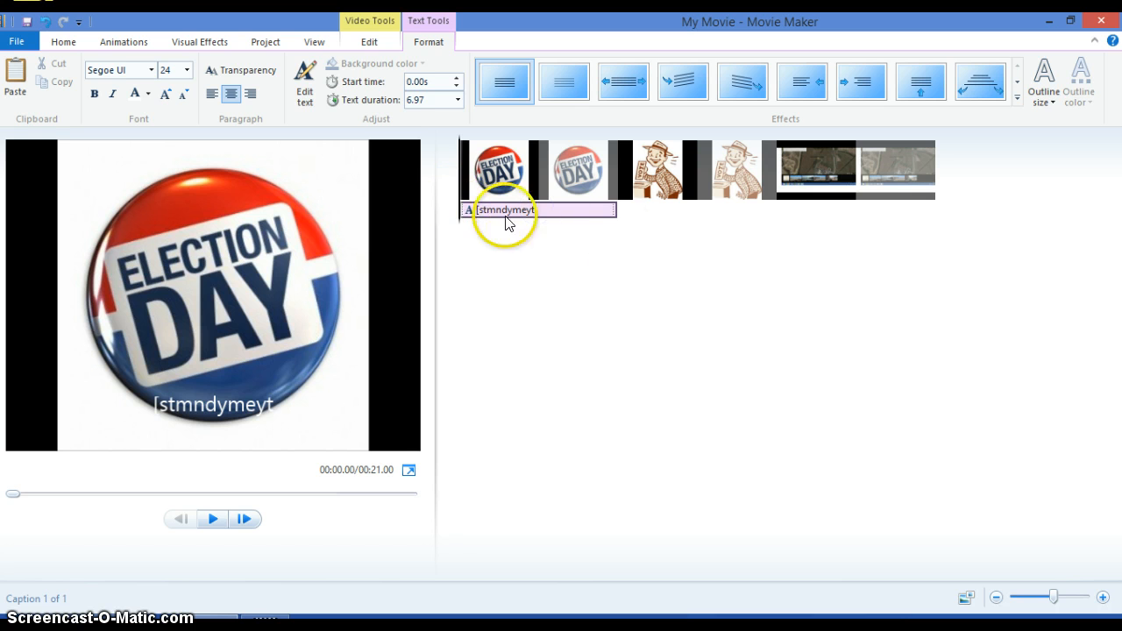
Set the caption's text duration to 3.00 seconds and play the first clip to check its timing.
{"action": "left_click", "coordinate": [458, 99]}
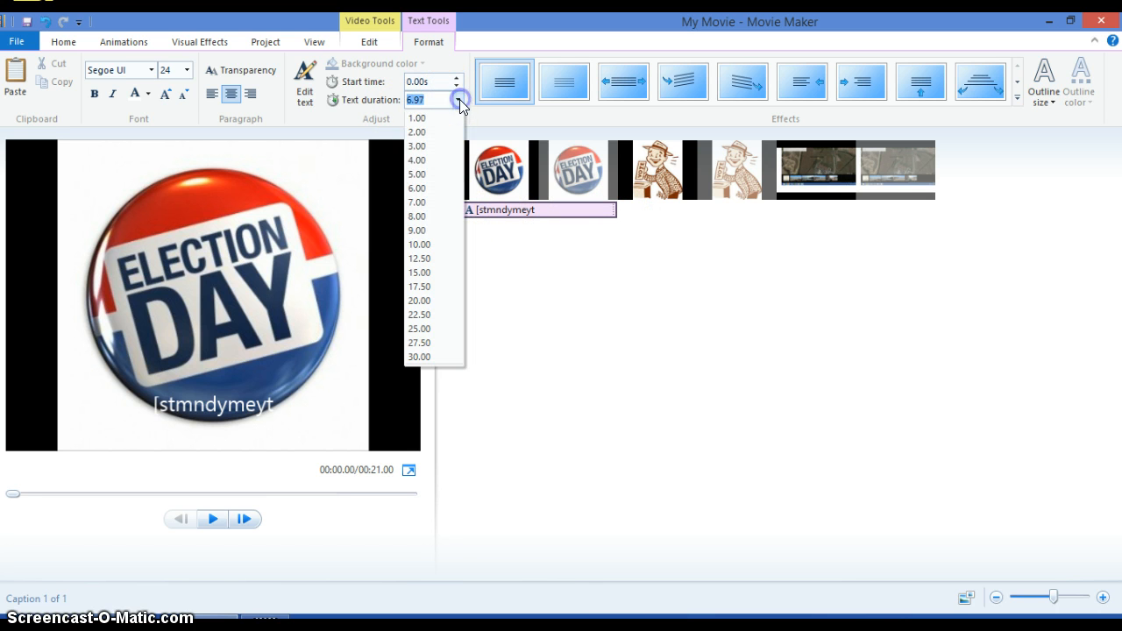
{"action": "left_click", "coordinate": [431, 146]}
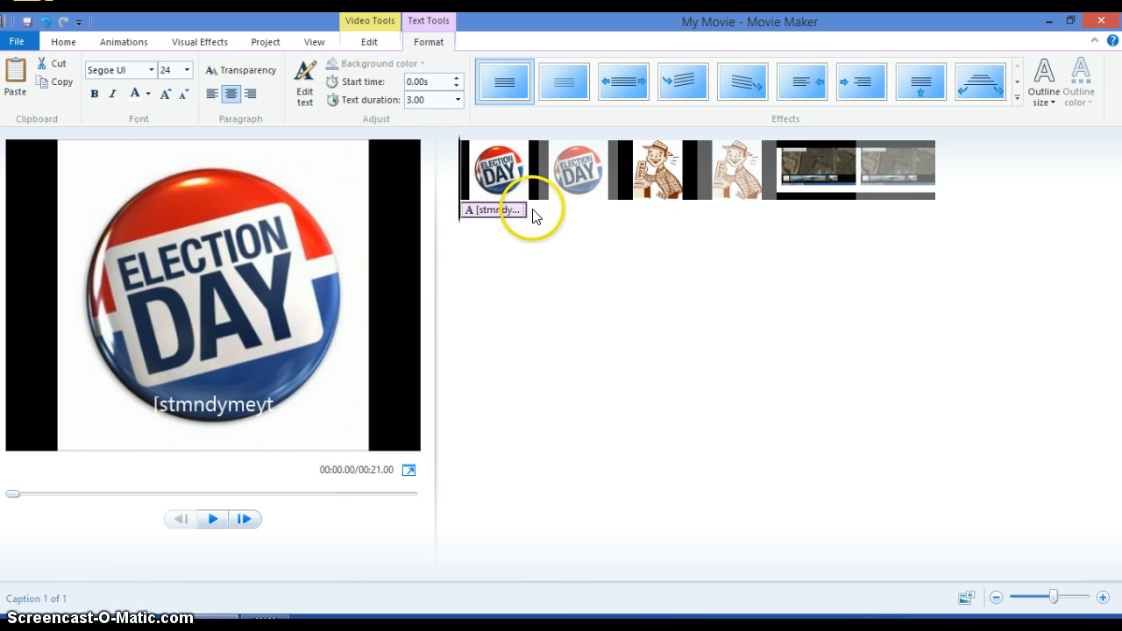
{"action": "left_click", "coordinate": [533, 216]}
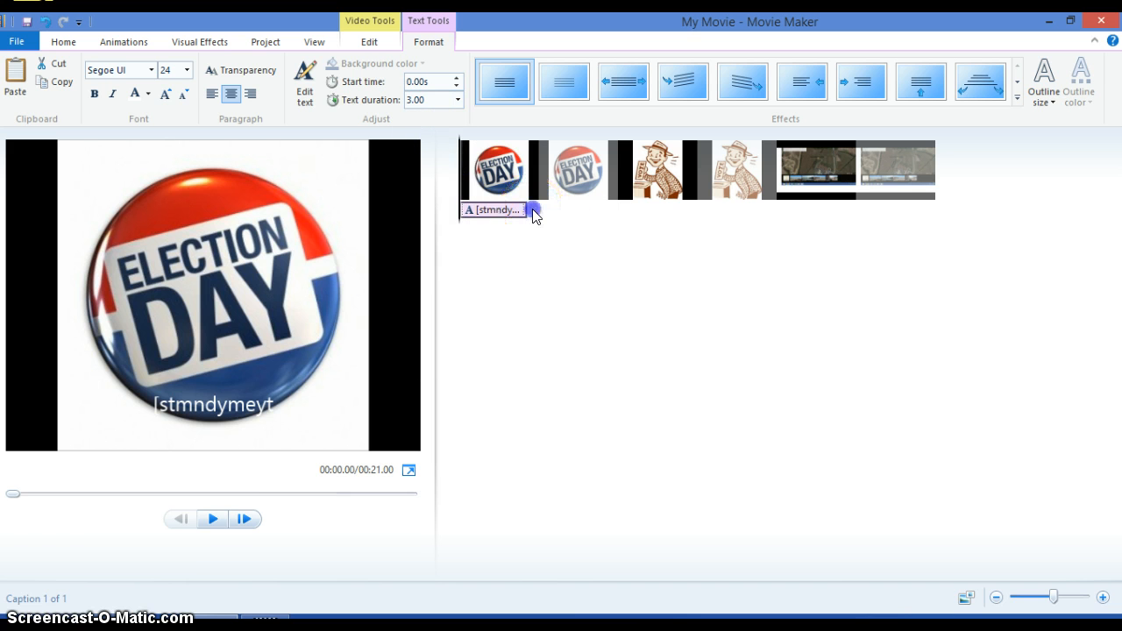
{"action": "left_click", "coordinate": [211, 519]}
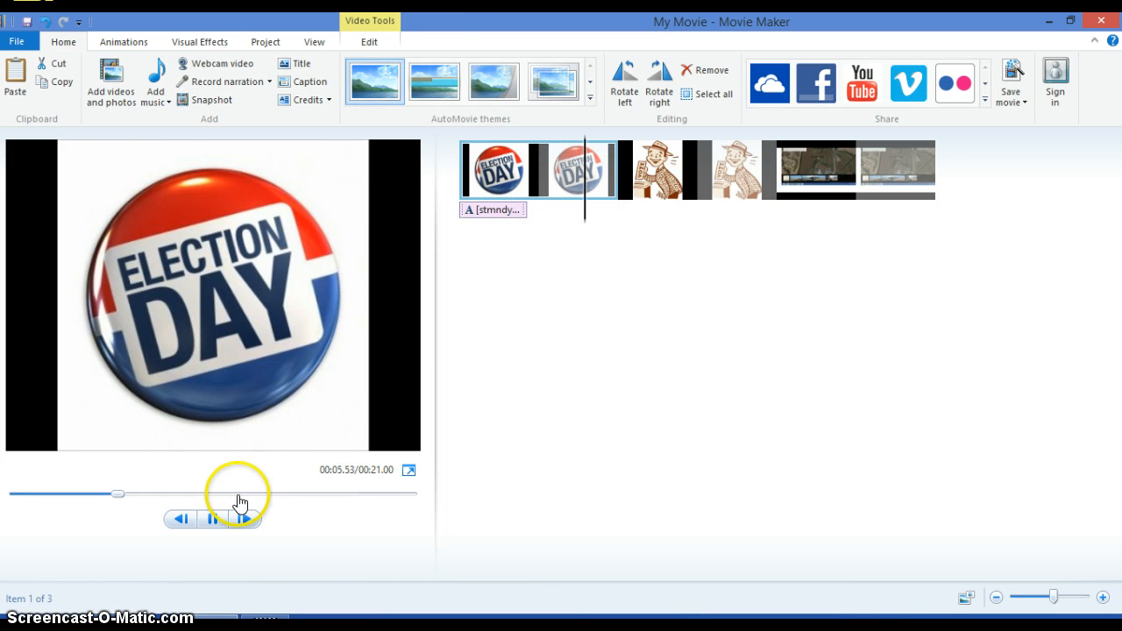
{"action": "left_click", "coordinate": [218, 525]}
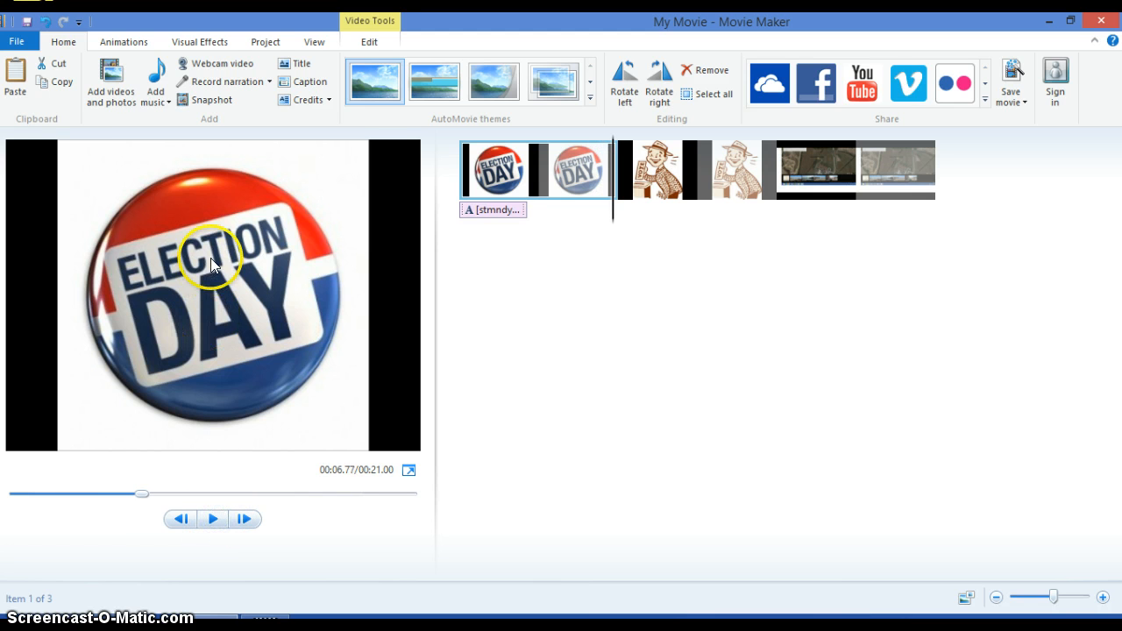
Examine the options for adding music and preview the AutoMovie themes, including Contemporary and Cinematic, without applying one.
{"action": "left_click", "coordinate": [154, 99]}
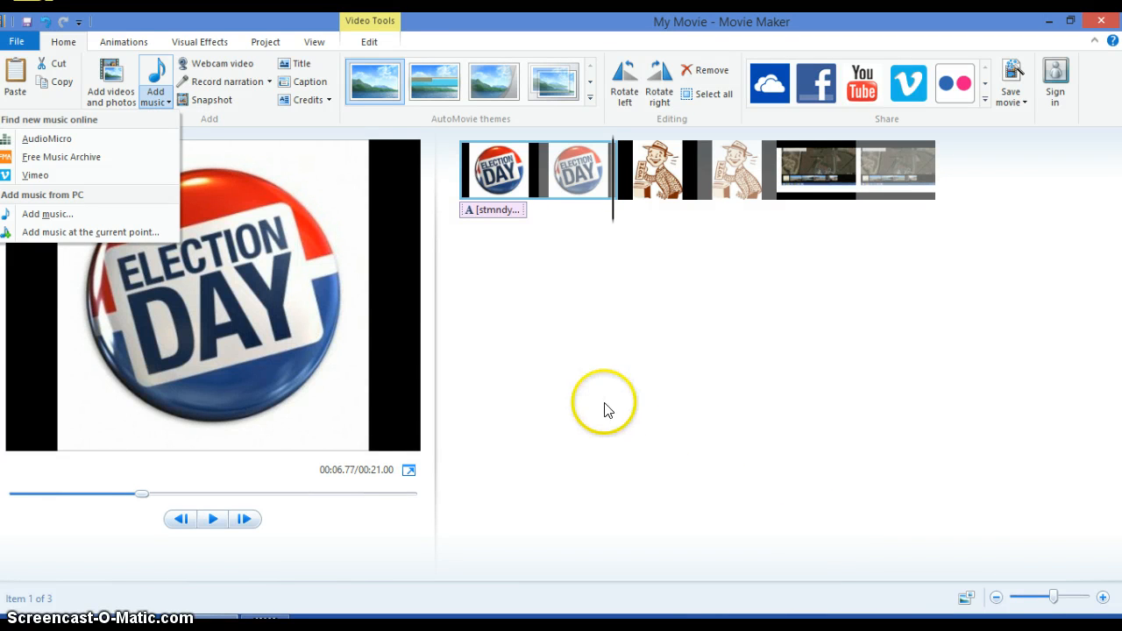
{"action": "left_click", "coordinate": [553, 394]}
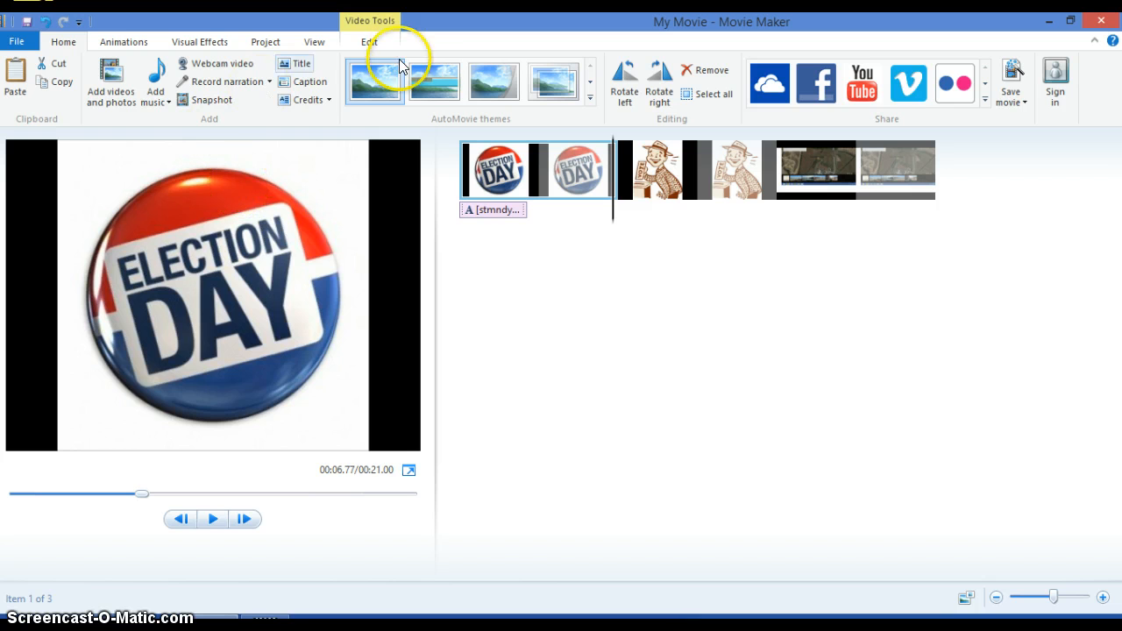
{"action": "left_click", "coordinate": [462, 100]}
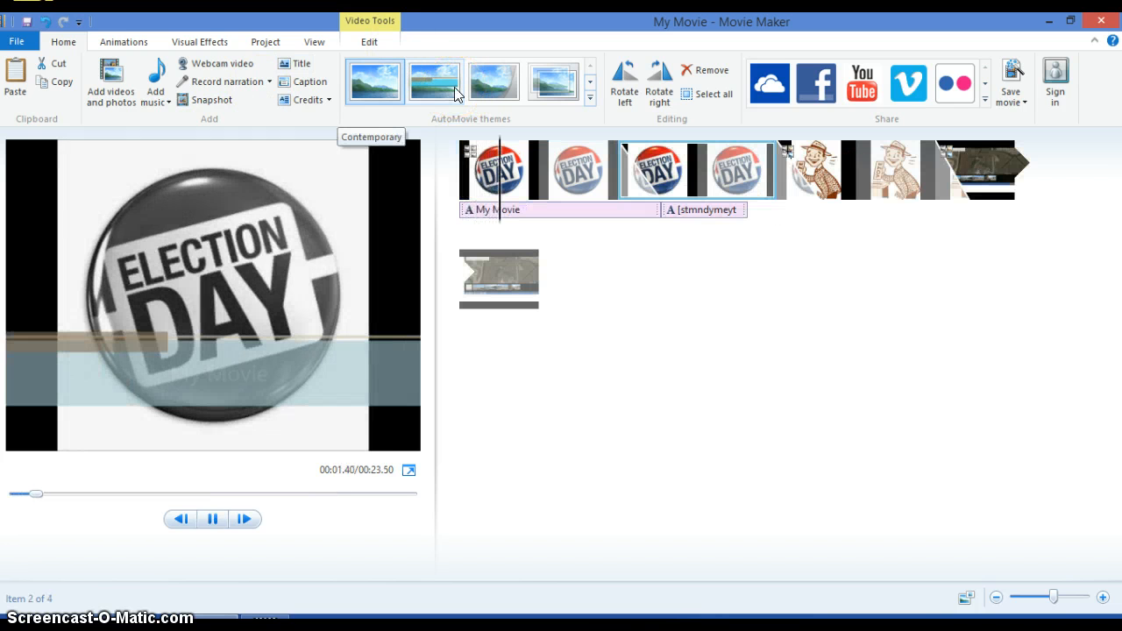
{"action": "left_click", "coordinate": [501, 84]}
{"action": "left_click", "coordinate": [554, 92]}
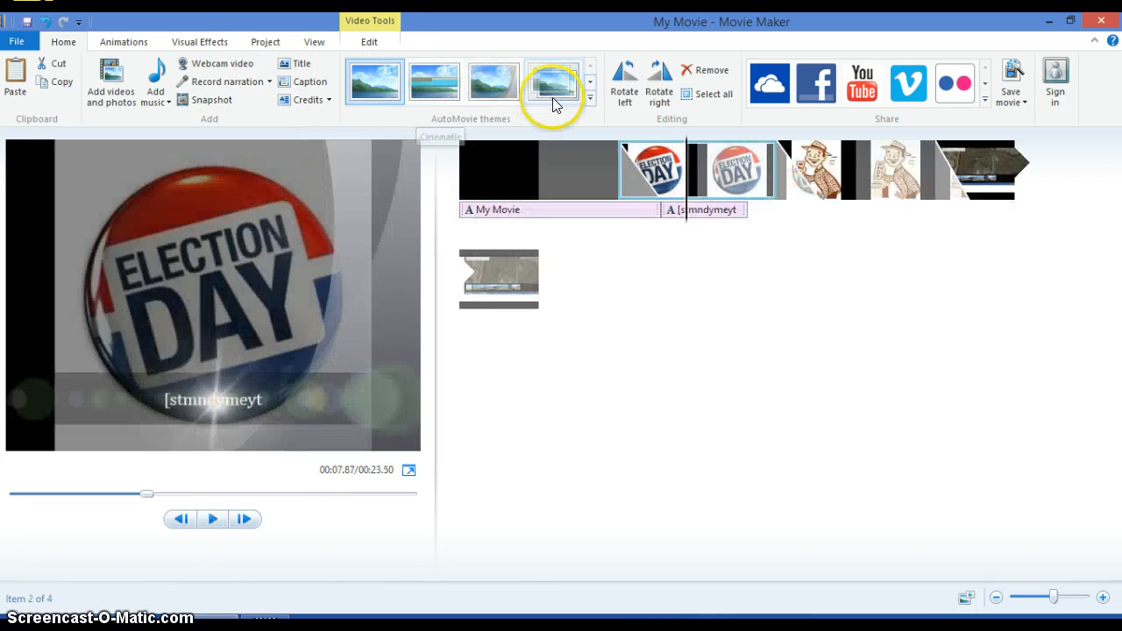
{"action": "left_click", "coordinate": [588, 98]}
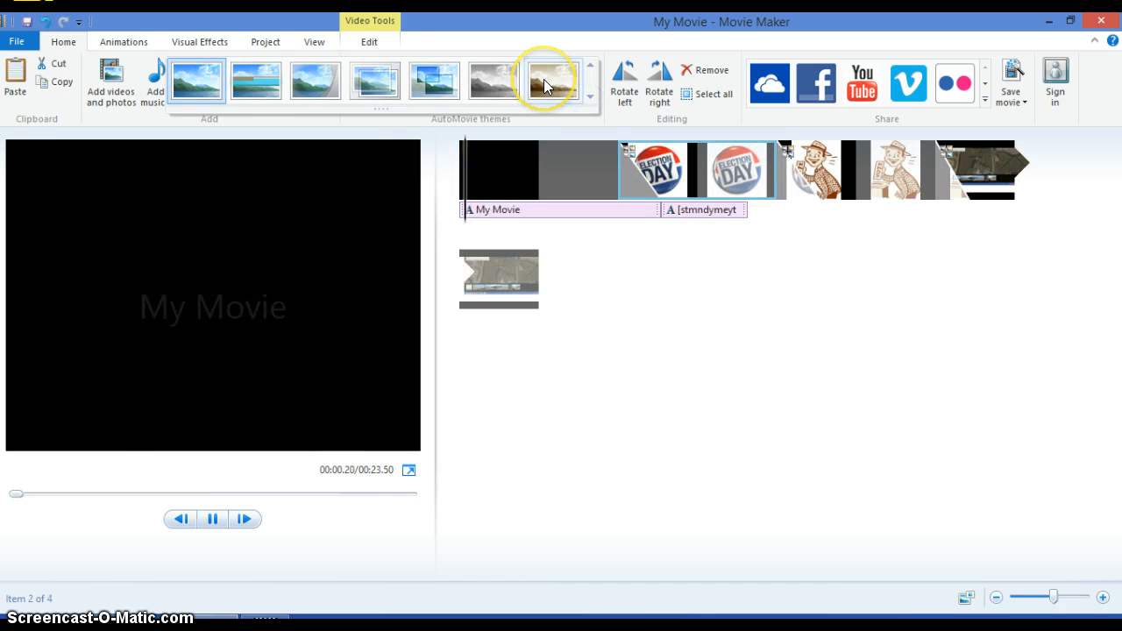
{"action": "left_click", "coordinate": [438, 64]}
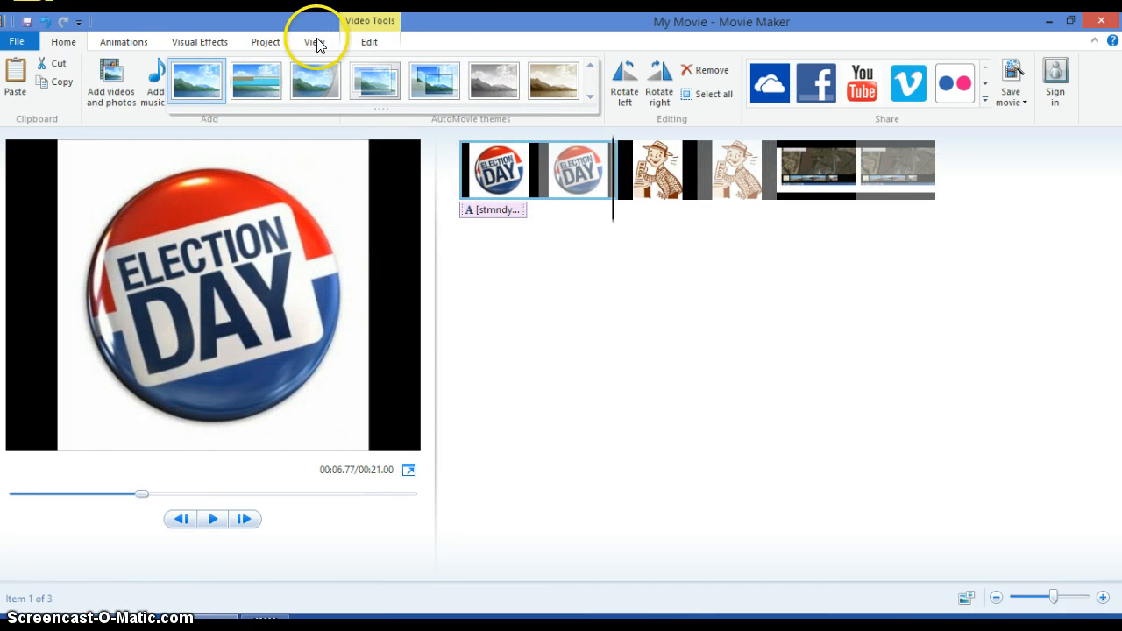
{"action": "left_click", "coordinate": [316, 43]}
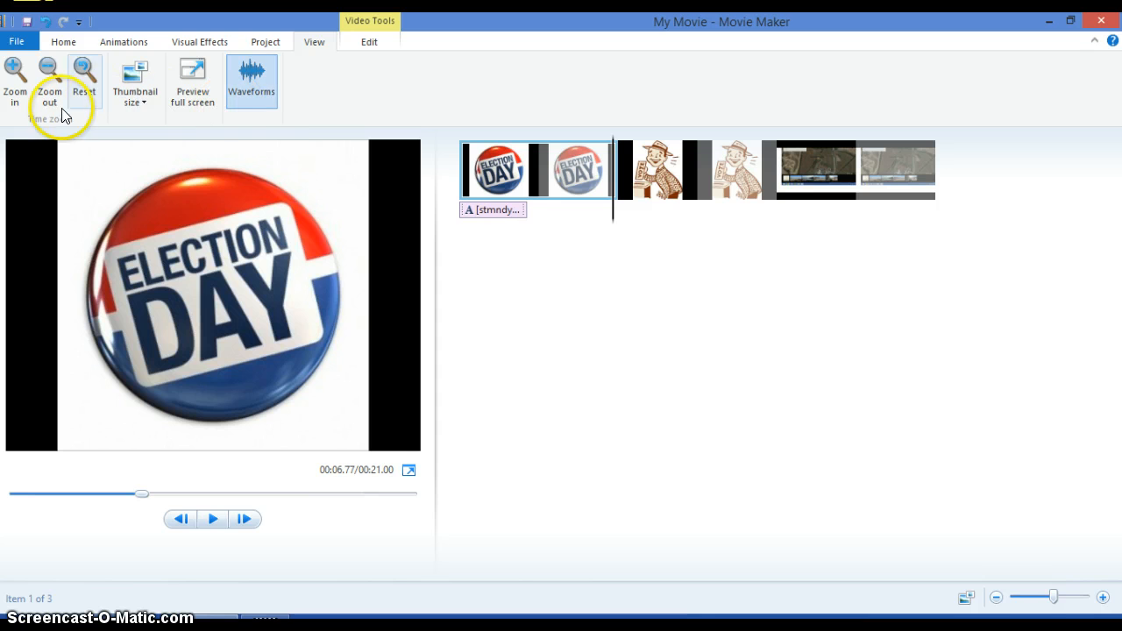
{"action": "left_click", "coordinate": [250, 79]}
{"action": "left_click", "coordinate": [277, 39]}
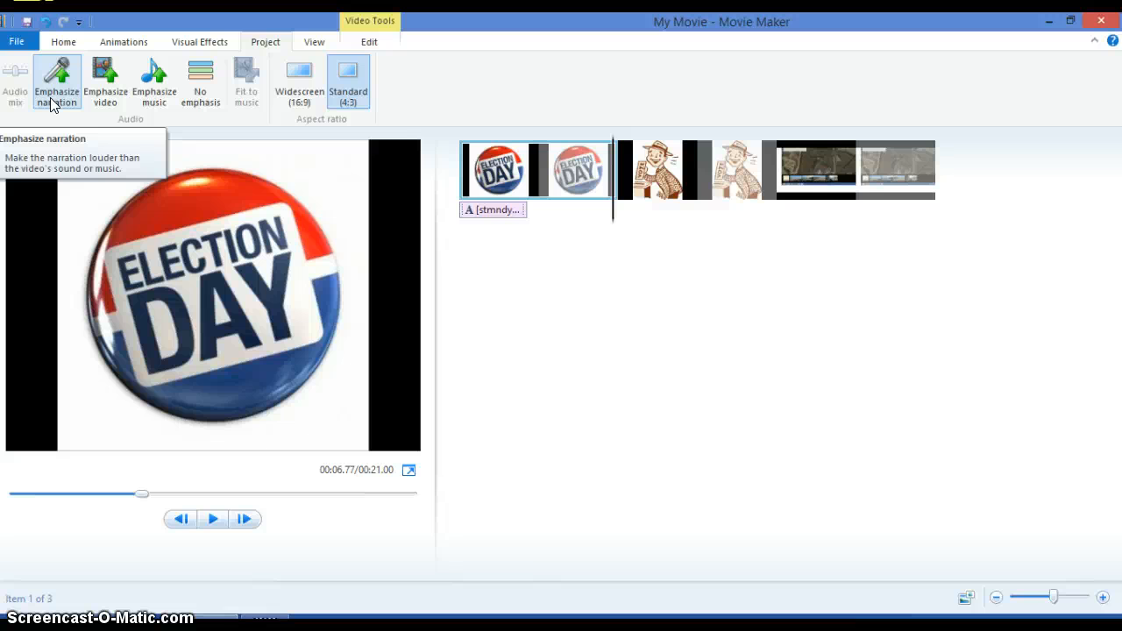
{"action": "left_click", "coordinate": [314, 43]}
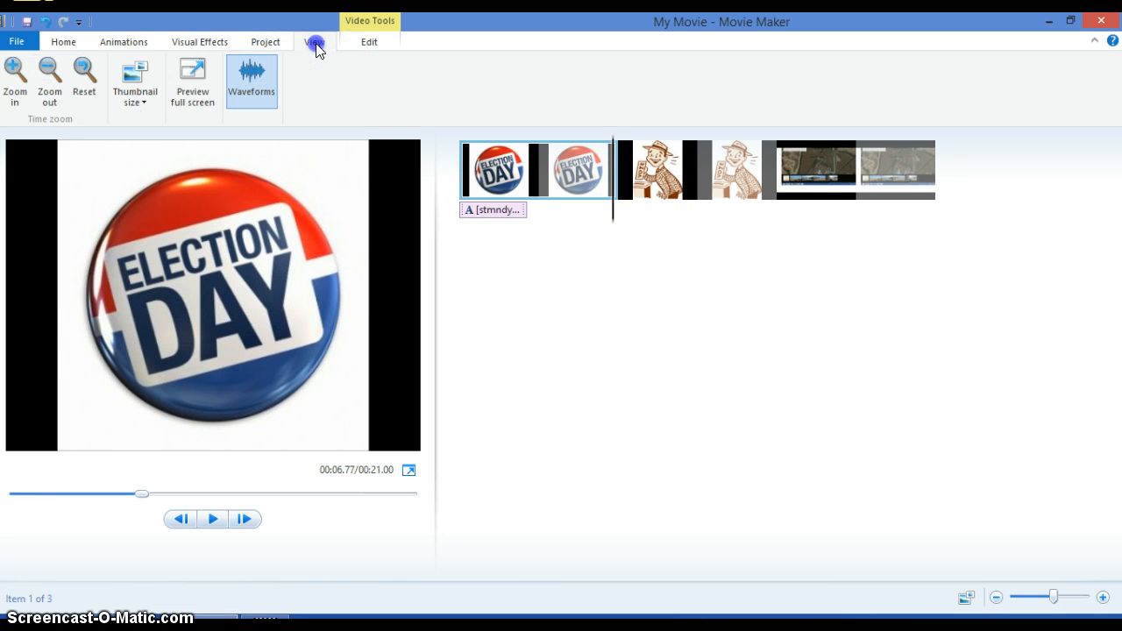
{"action": "left_click", "coordinate": [361, 42]}
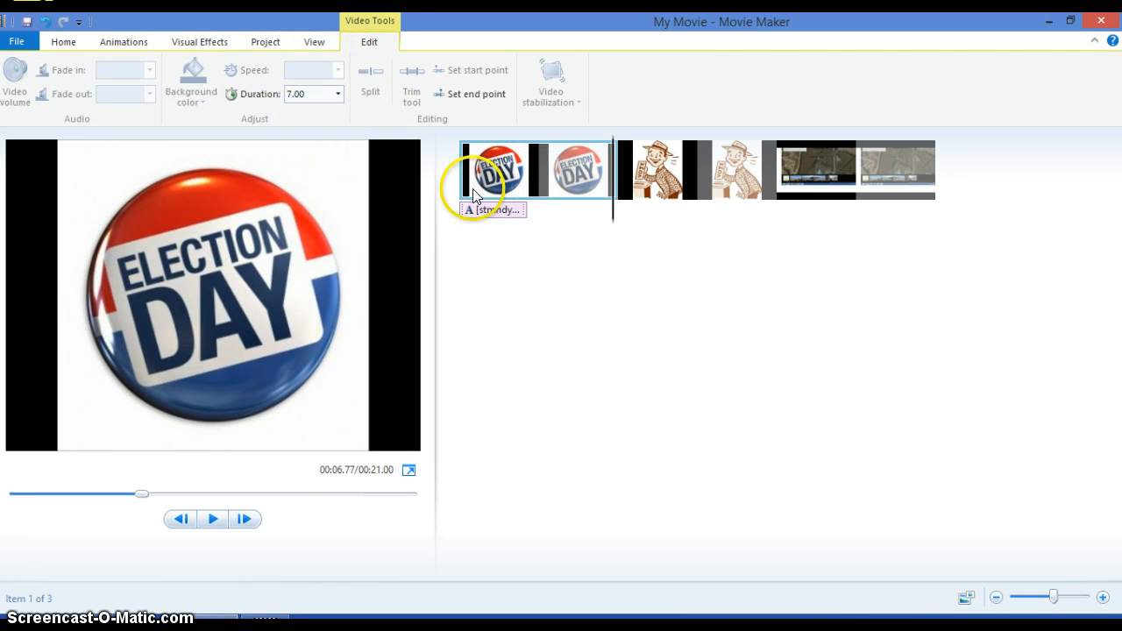
Set the display duration of the election day picture to 6.00 seconds.
{"action": "left_click", "coordinate": [337, 95]}
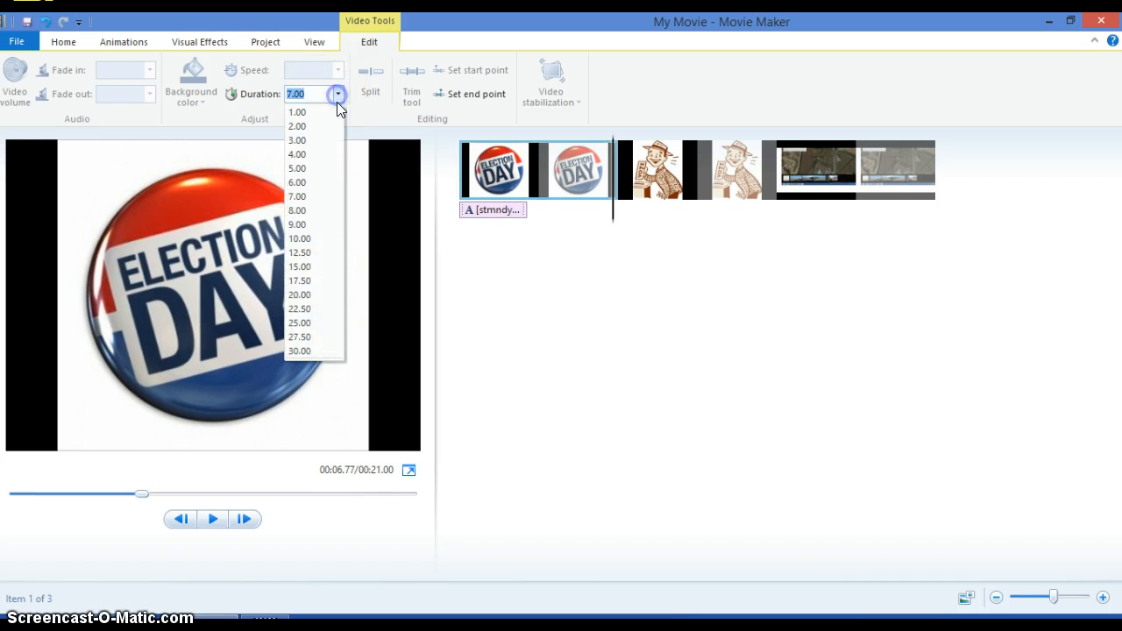
{"action": "left_click", "coordinate": [309, 180]}
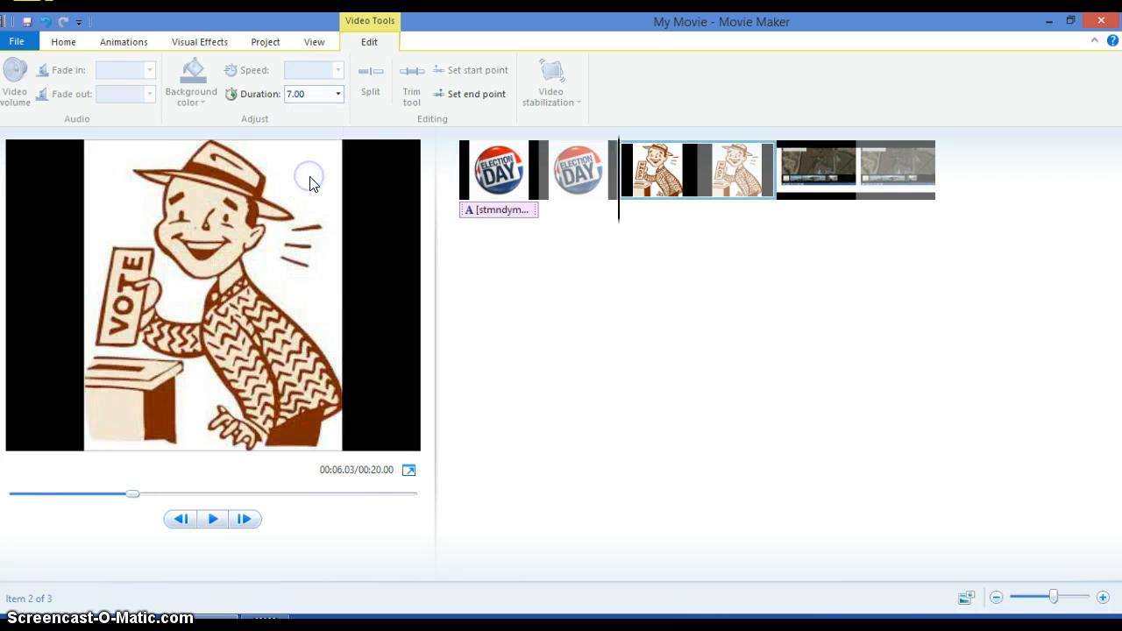
Examine the available transitions and pan and zoom animations for the voting man picture without applying any.
{"action": "left_click", "coordinate": [321, 40]}
{"action": "left_click", "coordinate": [119, 42]}
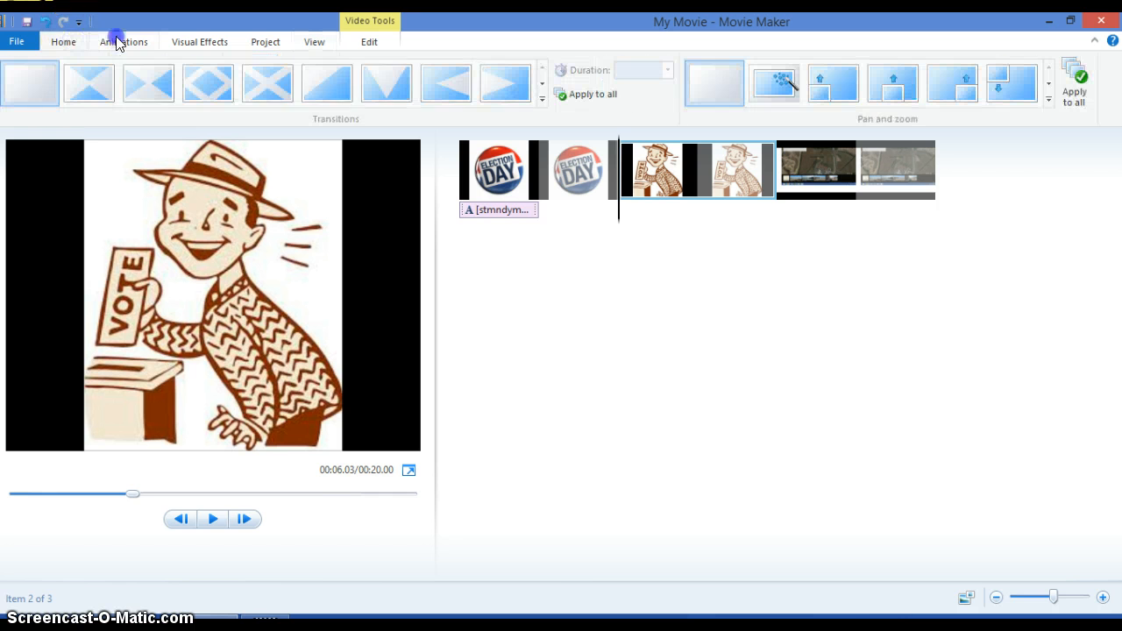
{"action": "left_click", "coordinate": [359, 82]}
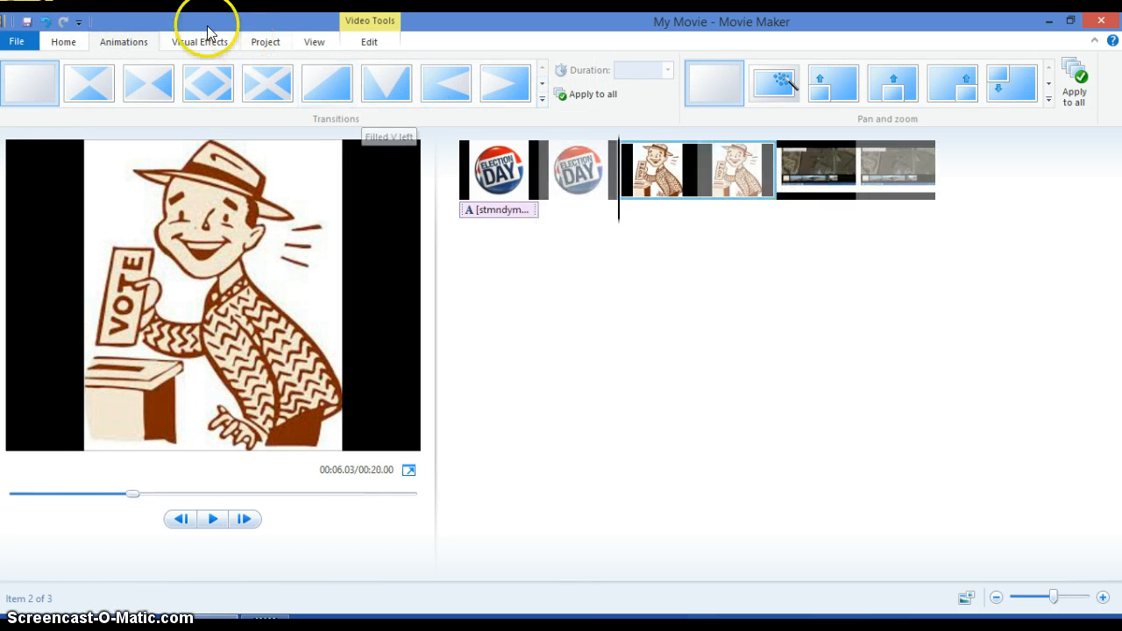
{"action": "left_click", "coordinate": [69, 42]}
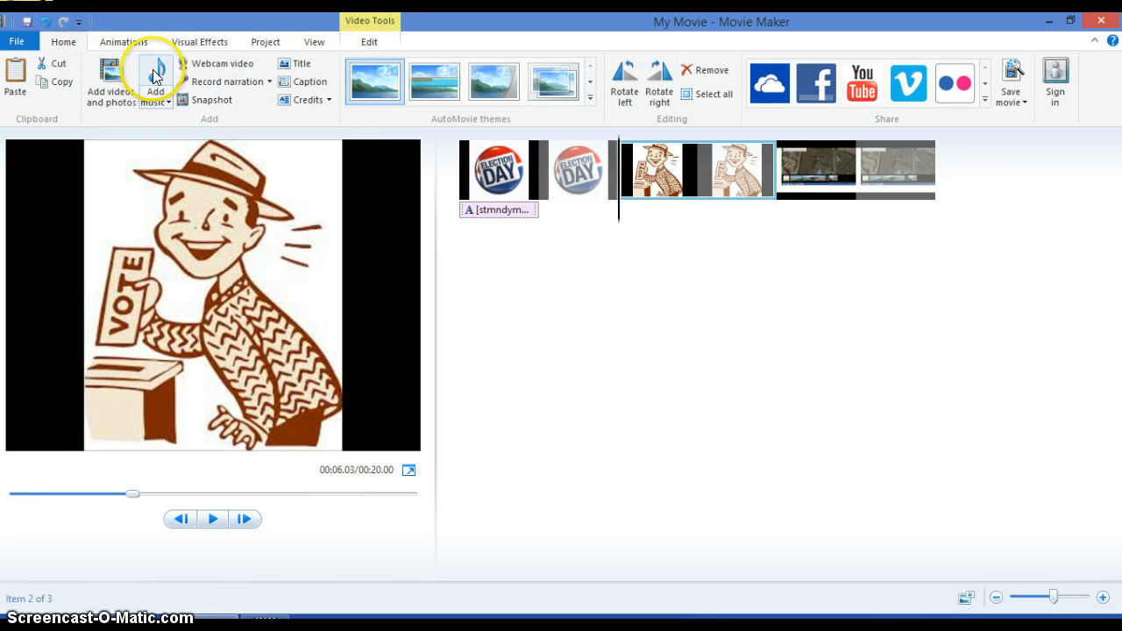
Review the output settings for saving the movie, such as for computer or email, without exporting it.
{"action": "left_click", "coordinate": [1013, 105]}
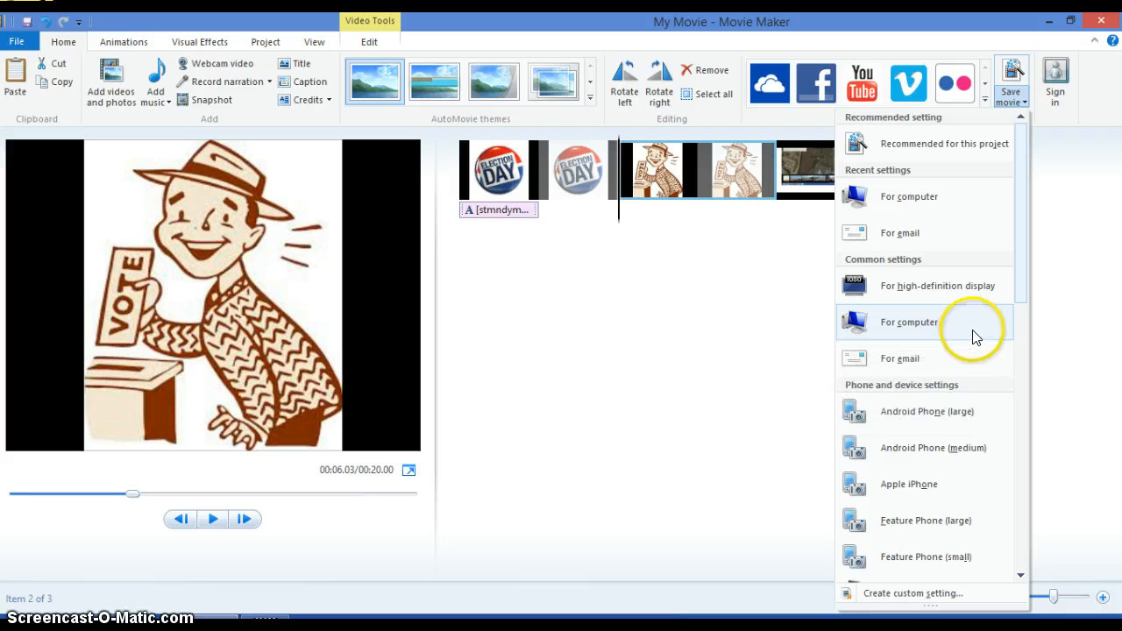
{"action": "left_click", "coordinate": [573, 369]}
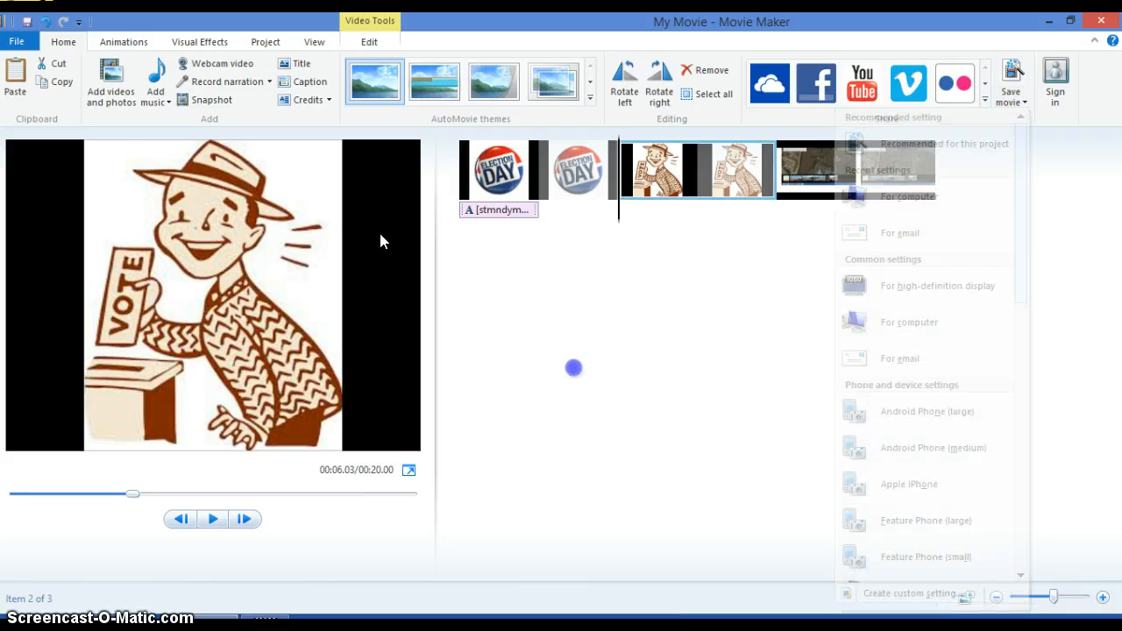
{"action": "left_click", "coordinate": [16, 42]}
{"action": "mouse_move", "coordinate": [113, 258]}
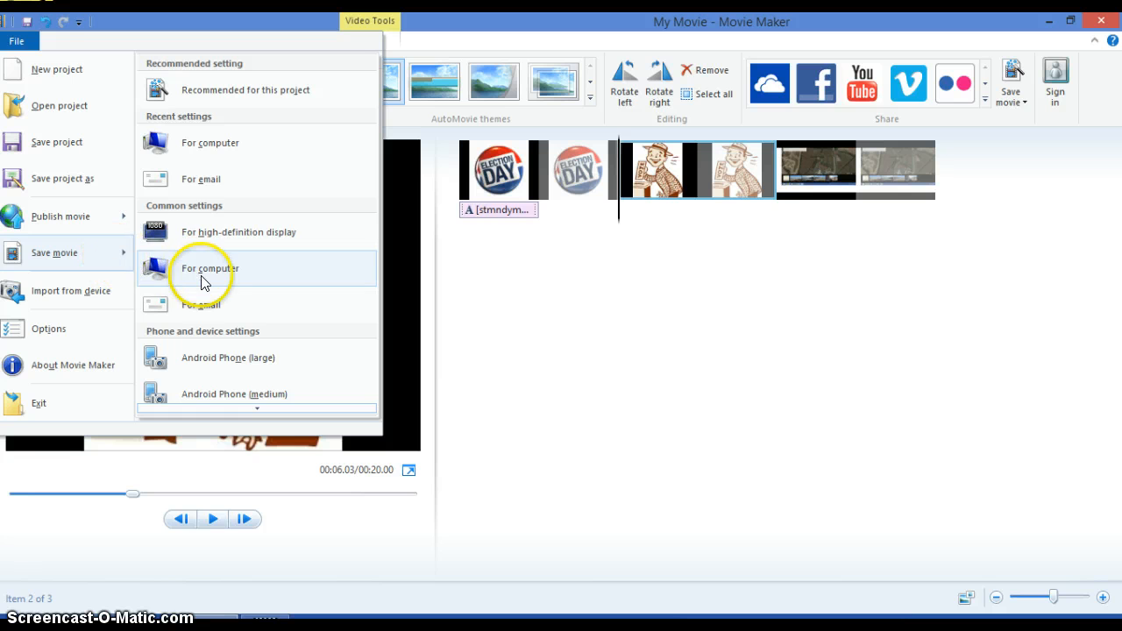
{"action": "left_click", "coordinate": [616, 346]}
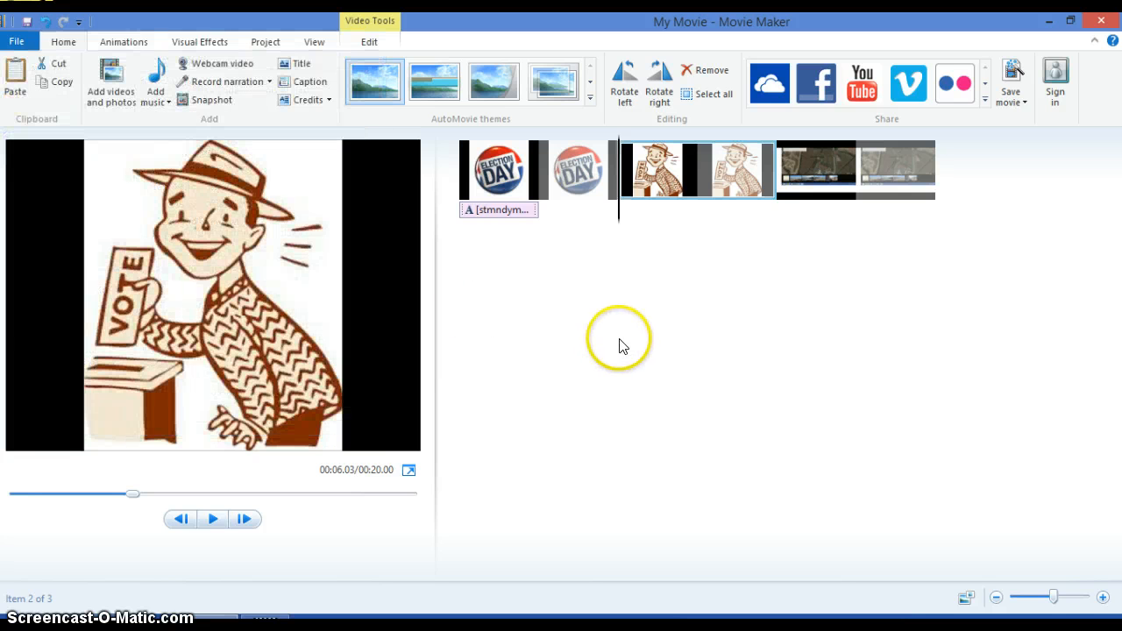